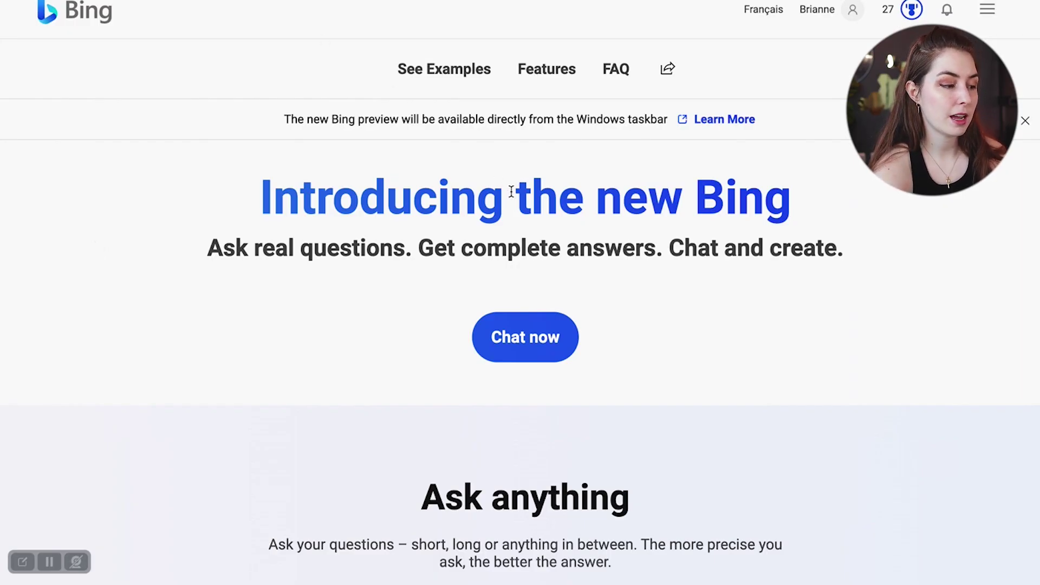
# Open the chat from the new Bing introduction page.
pyautogui.click(540, 351)
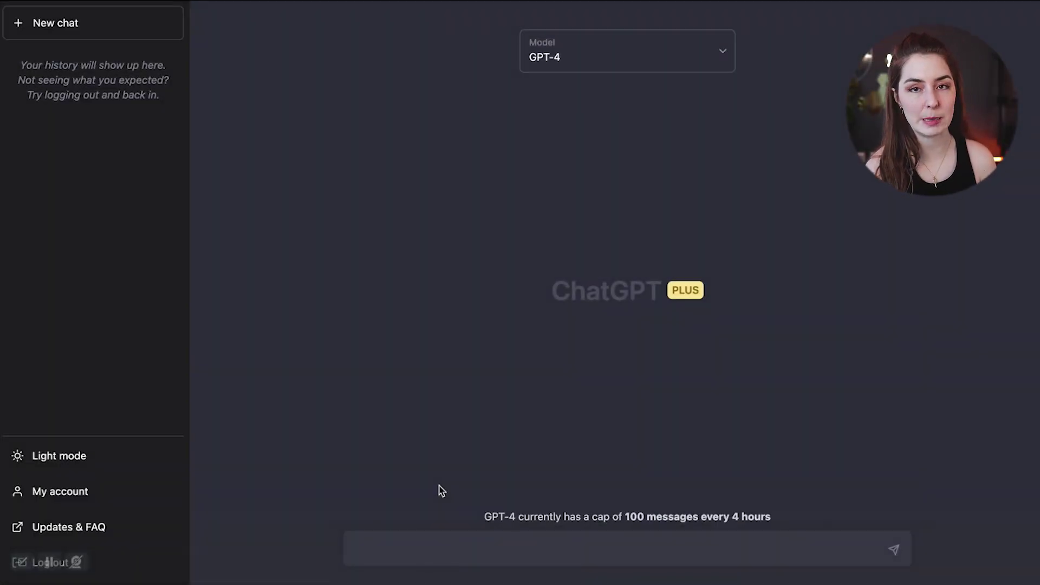
# In ChatGPT, choose the Default (GPT-3.5) model and send the prompt "Explain bitcoin to me like I'm 5".
pyautogui.click(648, 69)
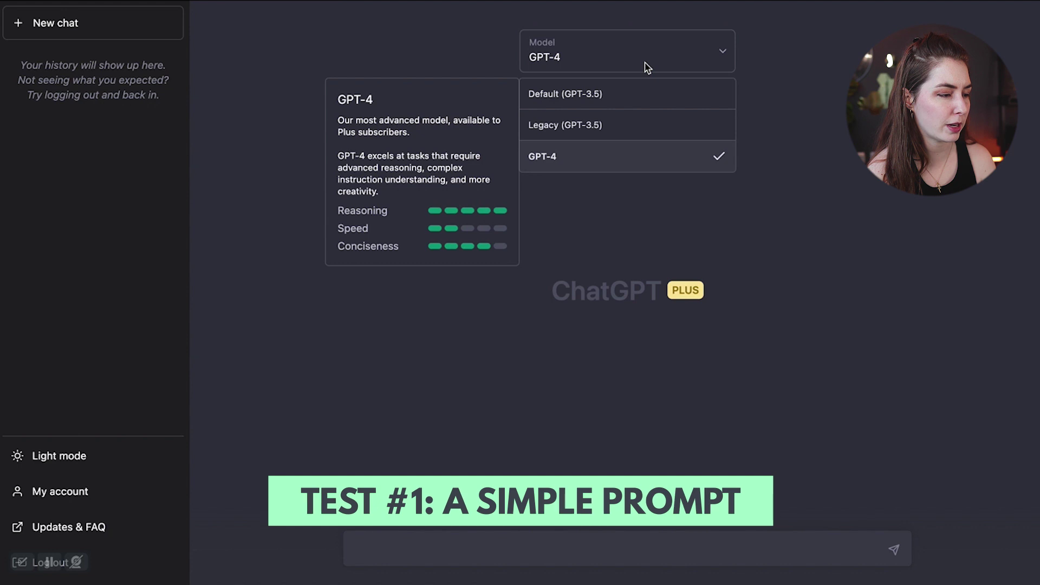
pyautogui.click(615, 106)
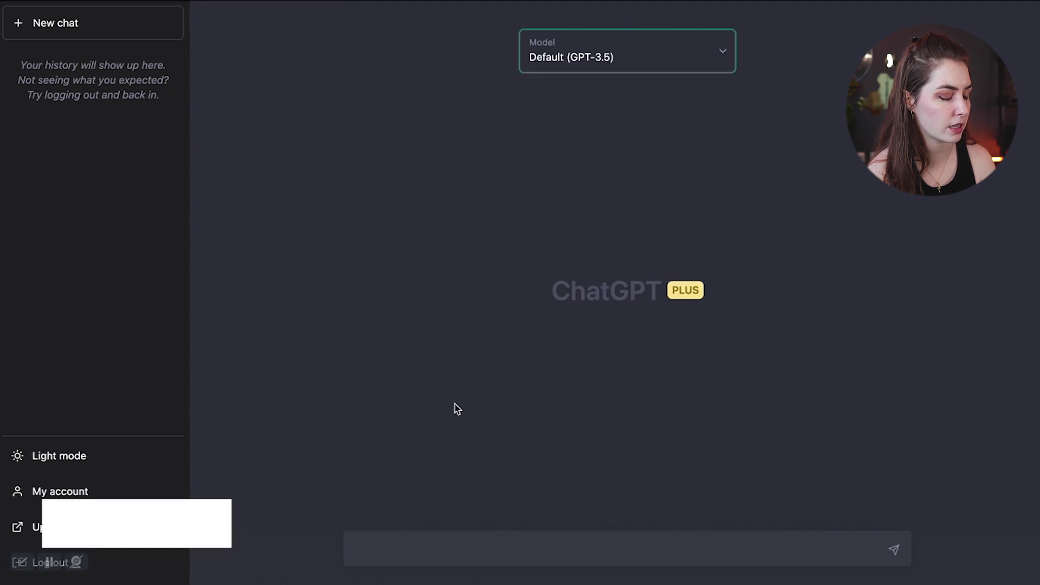
pyautogui.click(432, 556)
pyautogui.write("Explain bitcoin to me like I'm 5")
pyautogui.press('Return')
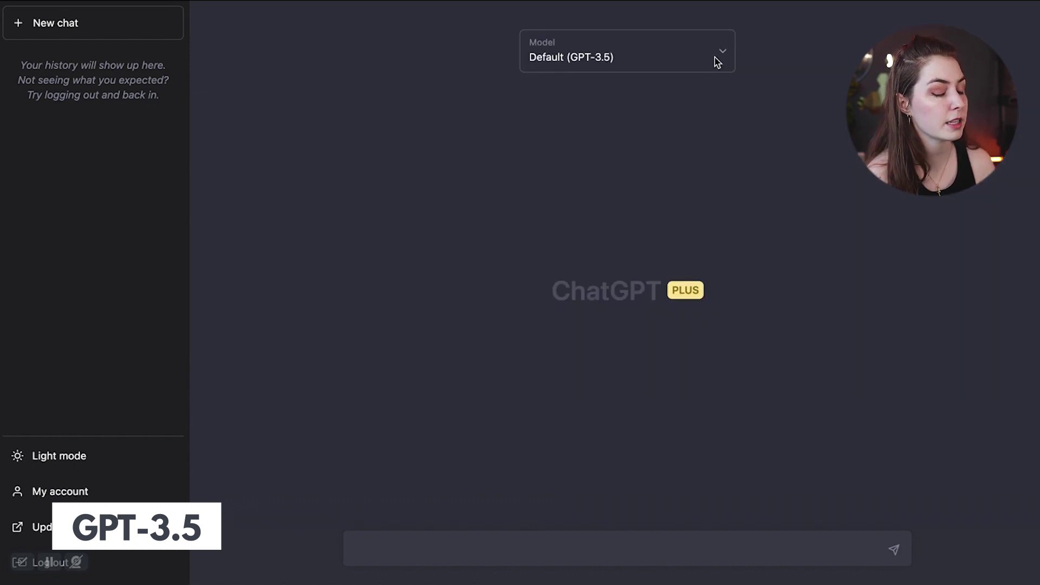
# Switch the model to GPT-4 and send the prompt "Explain bitcoin to me like I'm 5".
pyautogui.click(702, 62)
pyautogui.click(621, 157)
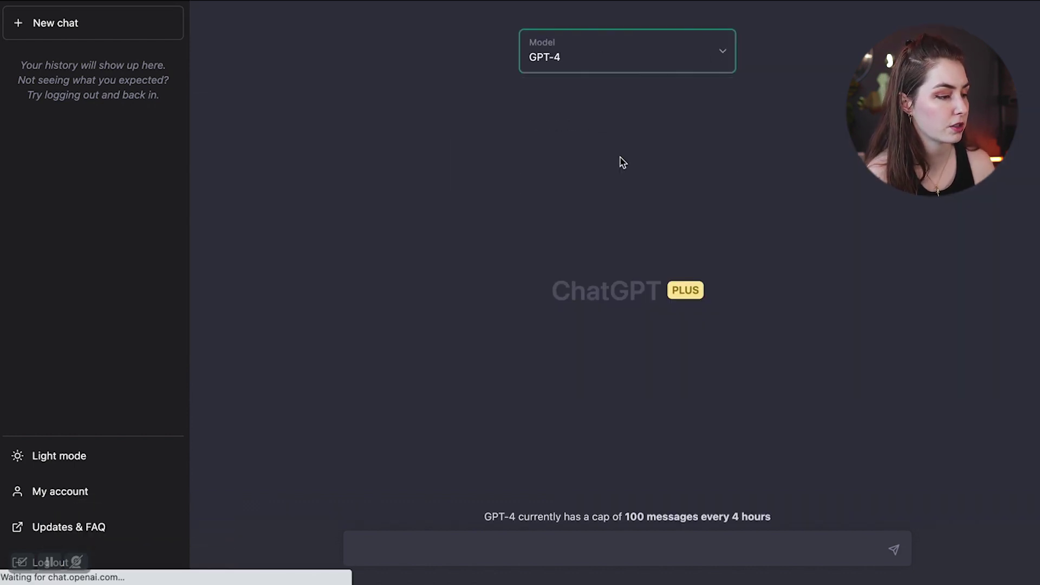
pyautogui.click(512, 546)
pyautogui.write("Explain bitcoin to me like I'm 5")
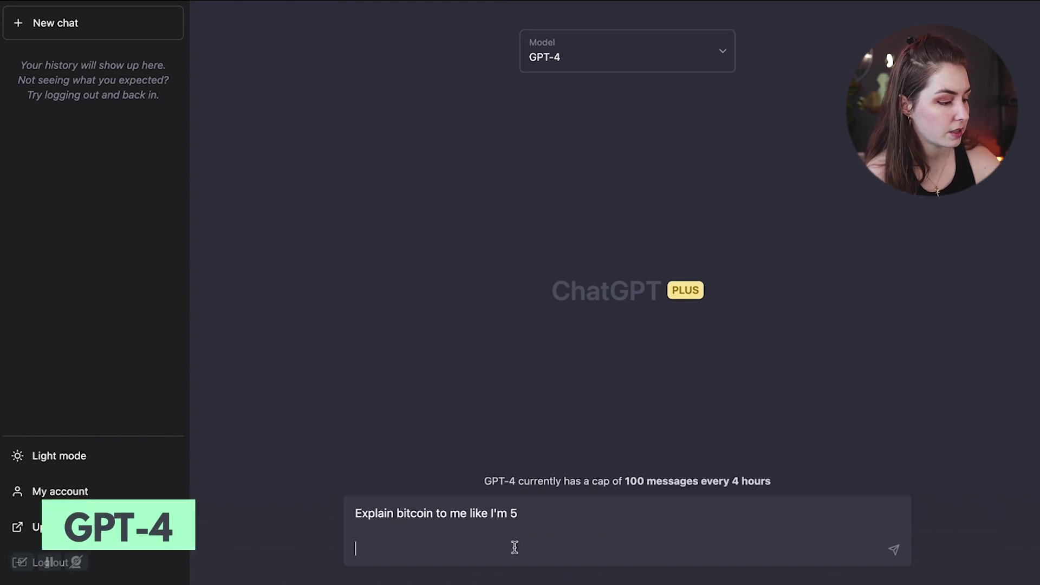
pyautogui.press('Return')
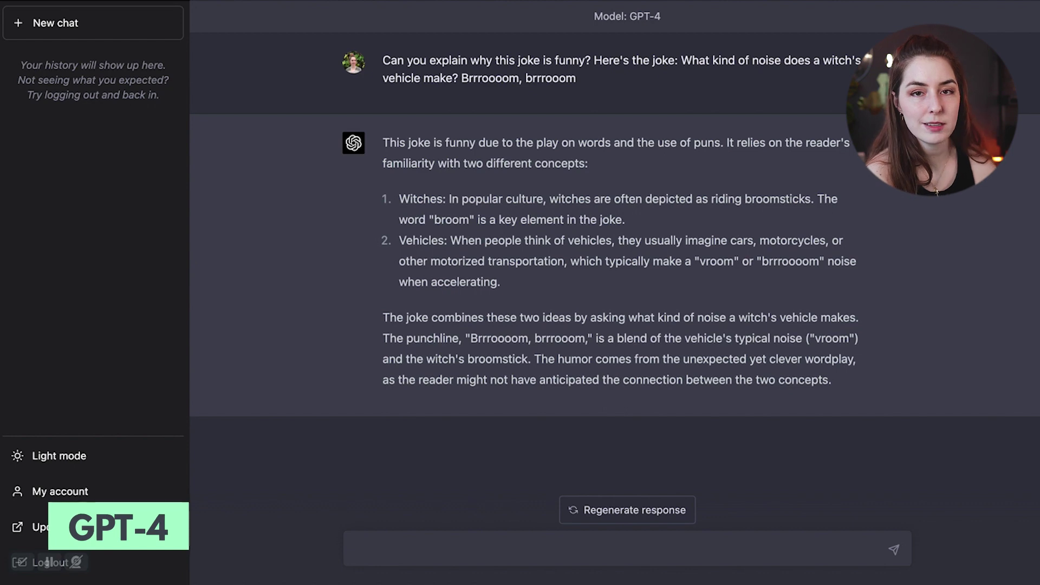
# Copy the witch's vehicle joke prompt from the GPT-4 conversation and send it in a new Default (GPT-3.5) chat.
pyautogui.doubleClick(480, 60)
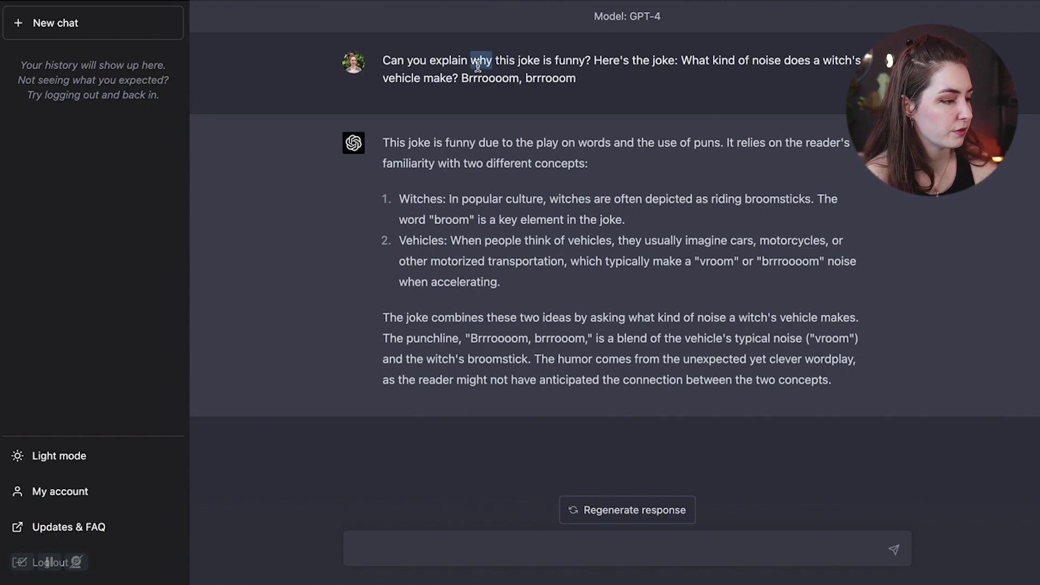
pyautogui.tripleClick(477, 62)
pyautogui.press('super+c')
pyautogui.click(55, 16)
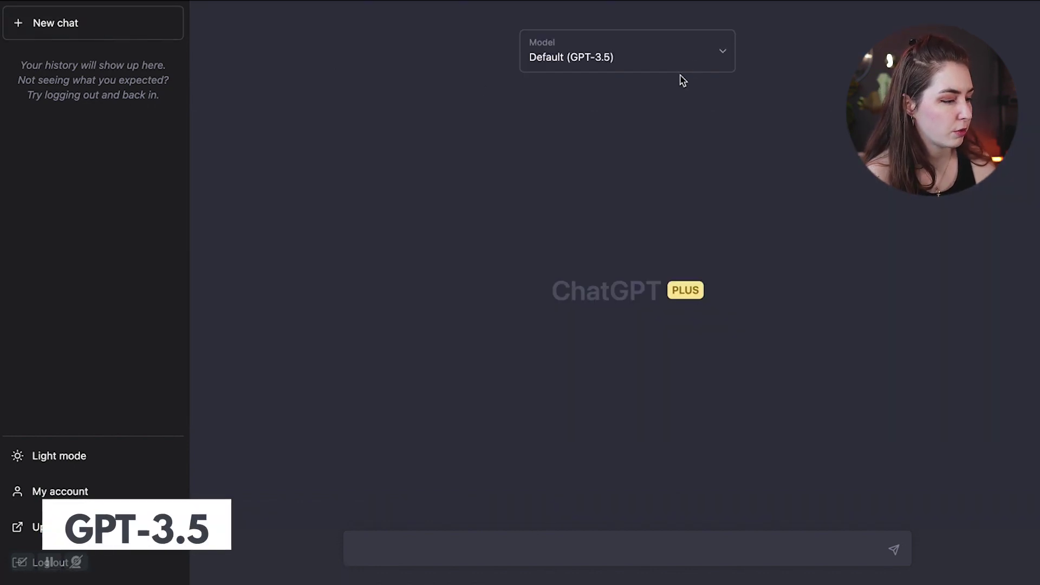
pyautogui.click(523, 550)
pyautogui.press('super+v')
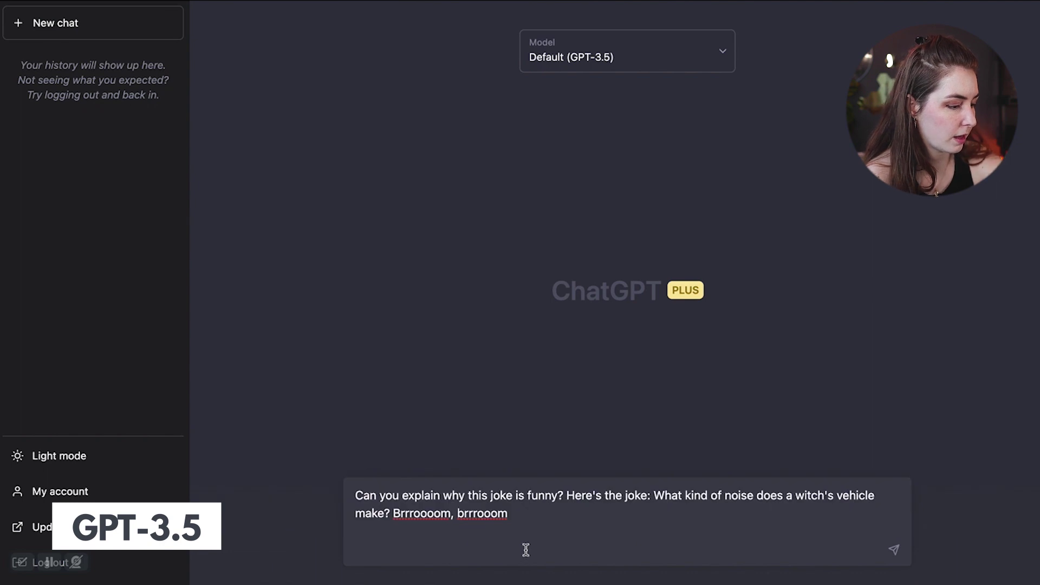
pyautogui.press('Return')
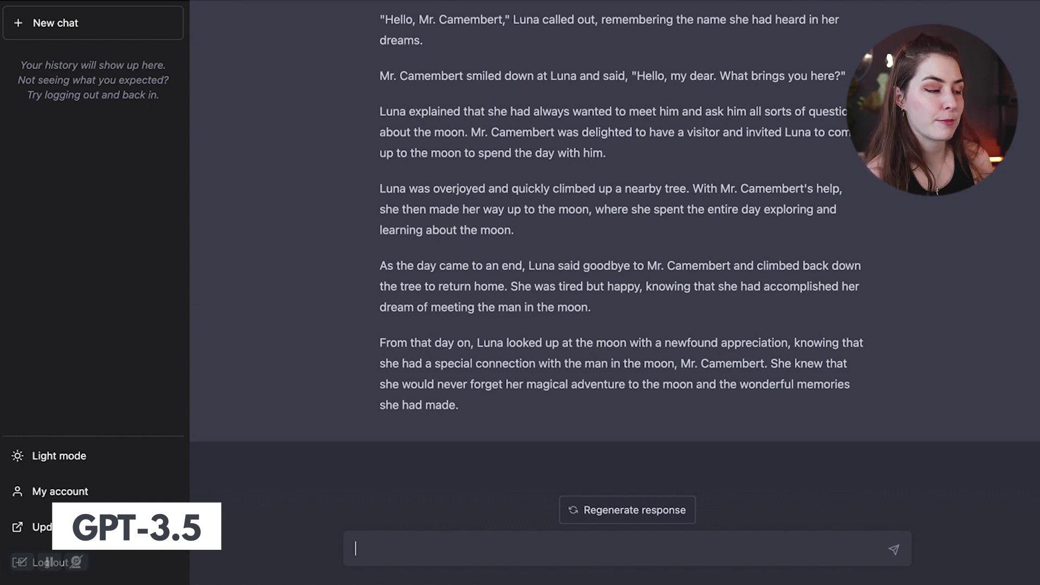
# Read through GPT-3.5's full story about Luna and Mr. Camembert, from the prompt to its ending.
pyautogui.scroll(10, 672, 248)
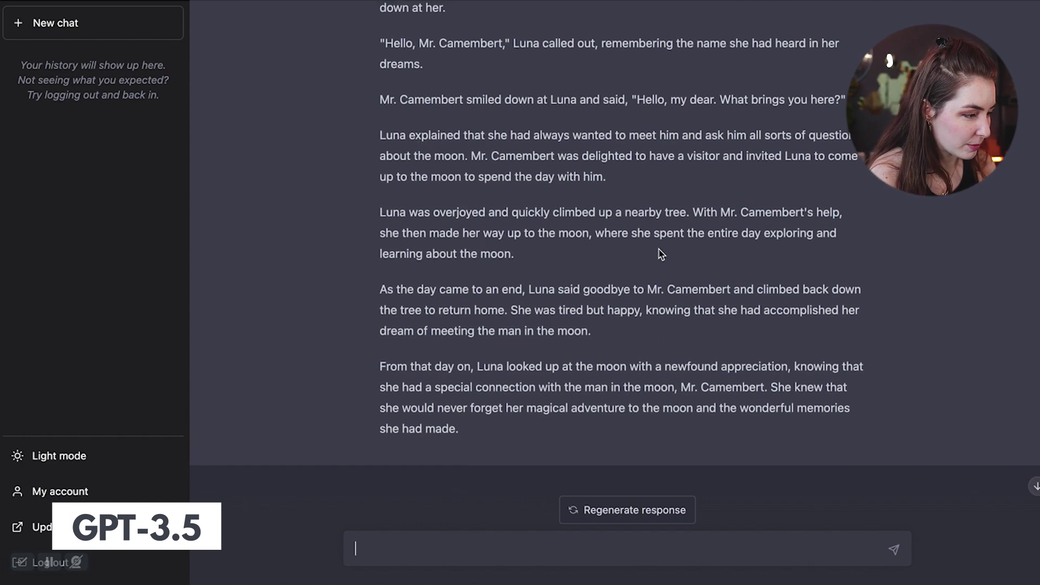
pyautogui.scroll(-2, 661, 254)
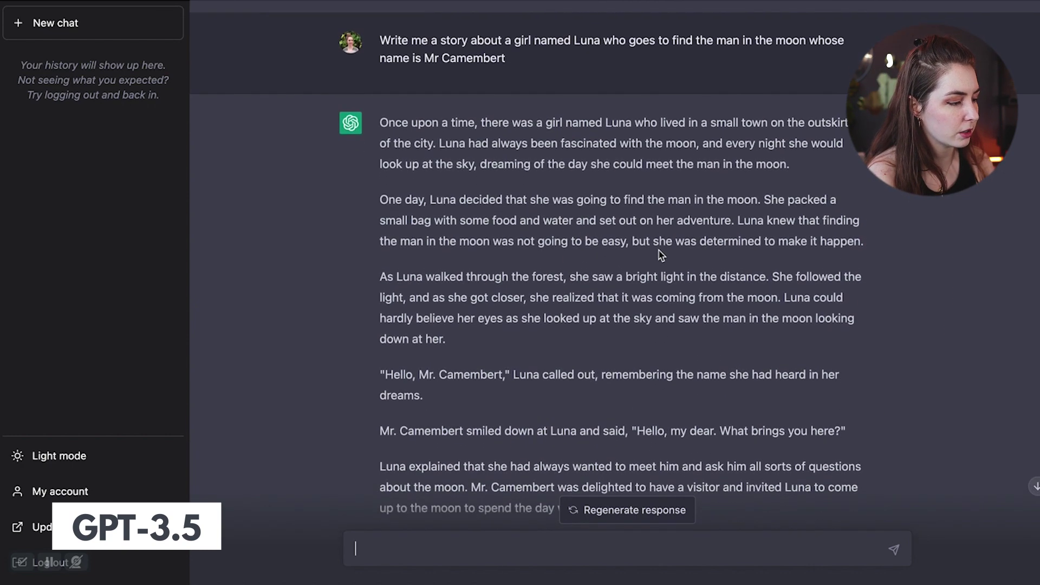
pyautogui.scroll(1, 661, 254)
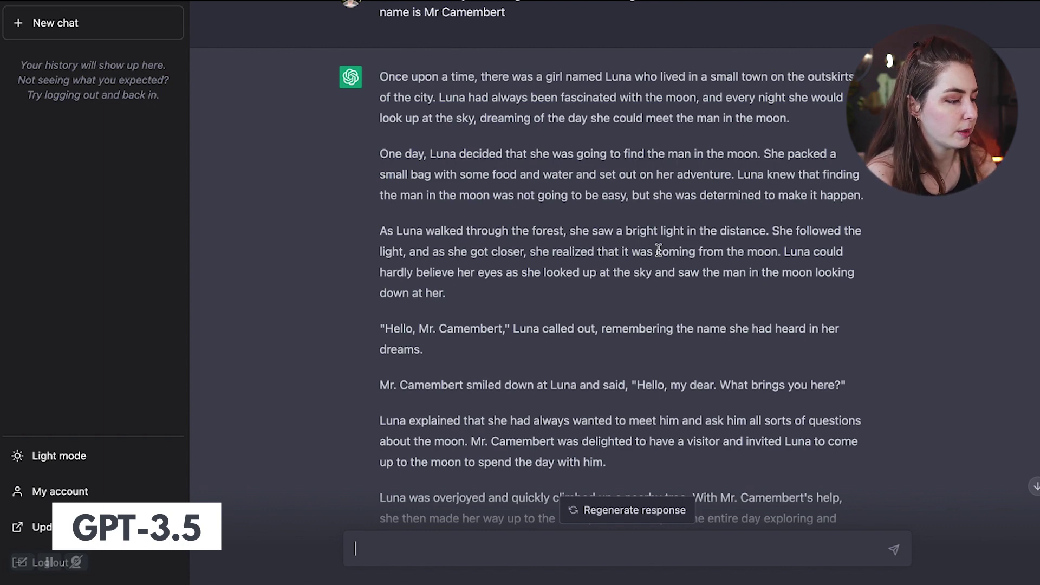
pyautogui.scroll(-1, 659, 251)
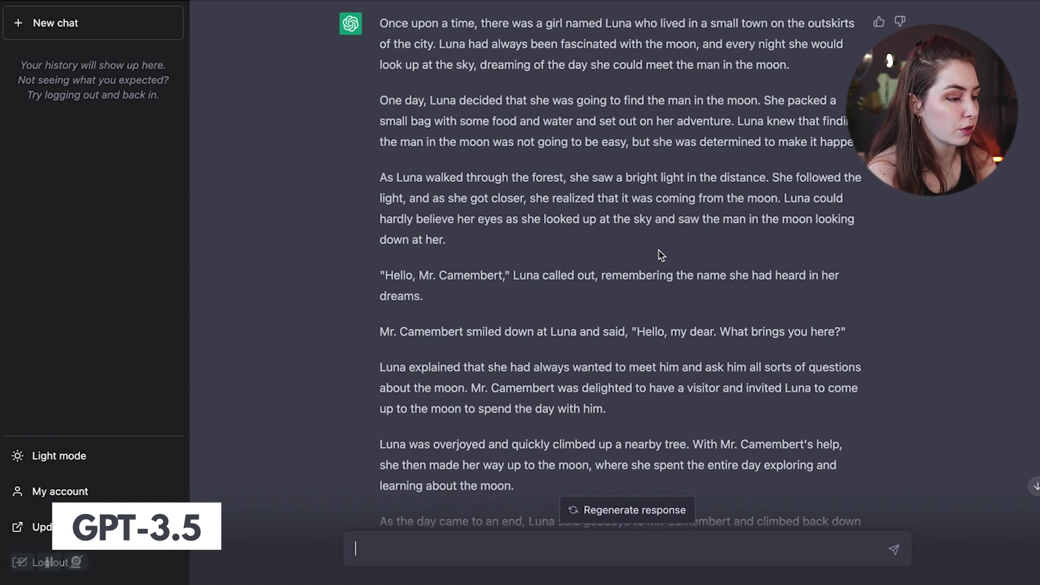
pyautogui.scroll(-1, 659, 250)
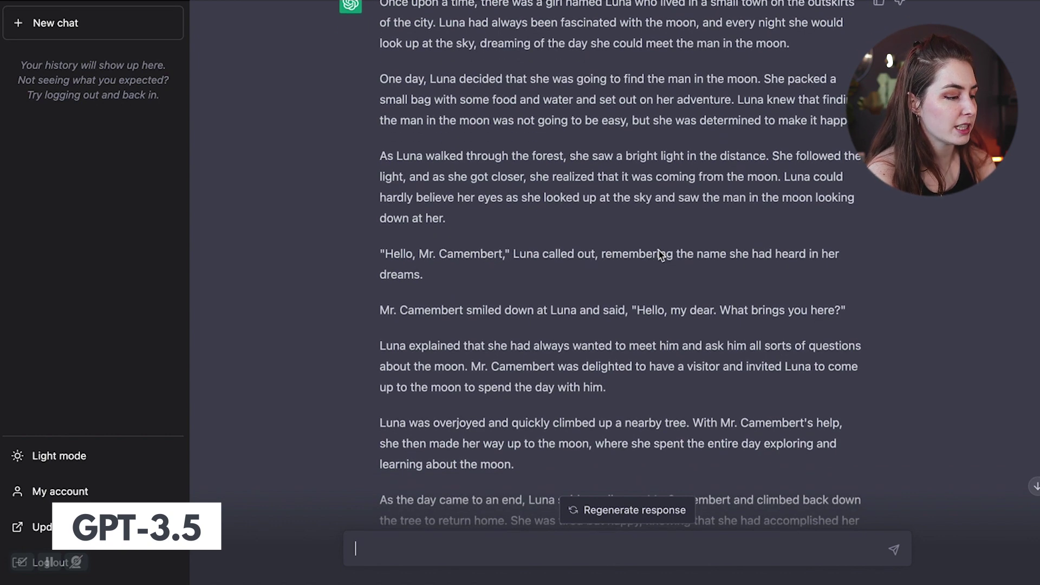
pyautogui.scroll(-1, 658, 250)
pyautogui.scroll(-2, 659, 250)
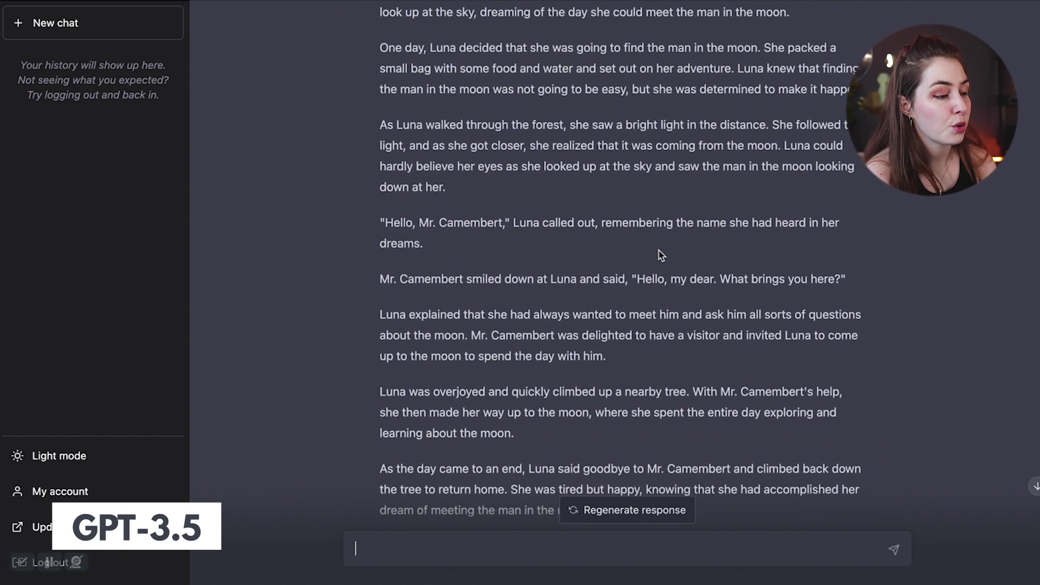
pyautogui.scroll(-4, 659, 251)
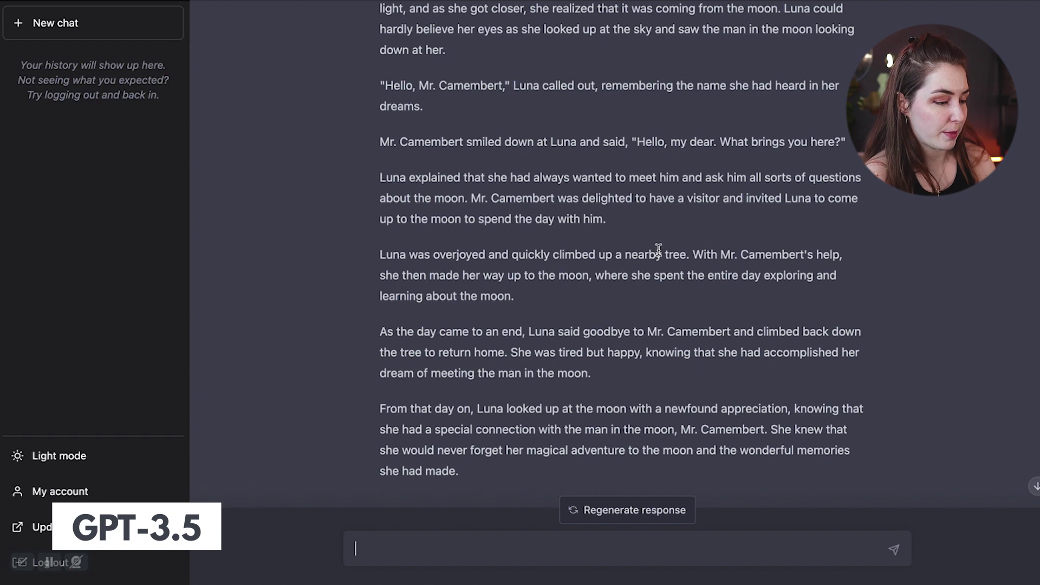
pyautogui.scroll(-2, 658, 250)
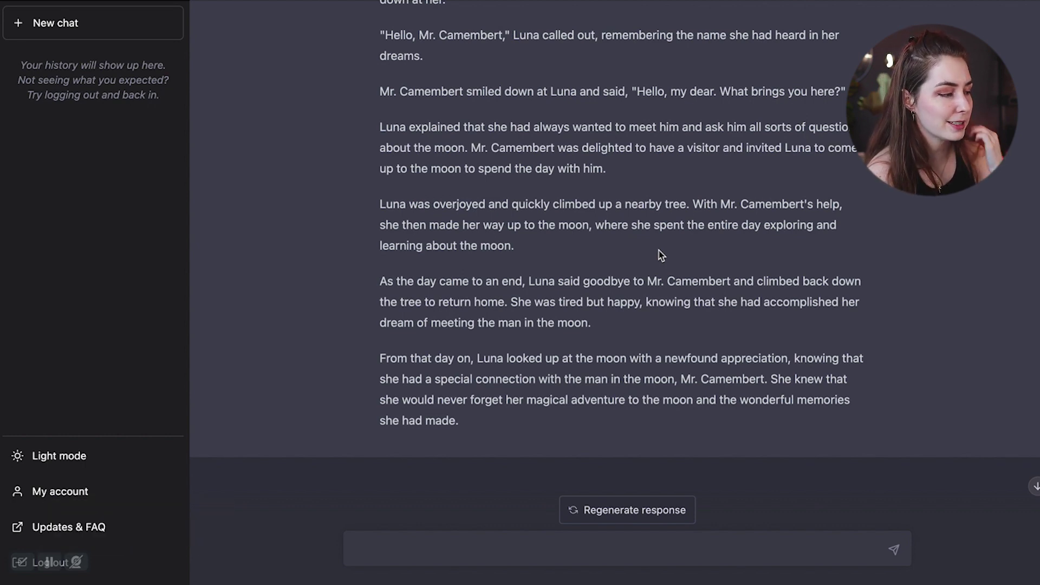
pyautogui.scroll(8, 659, 251)
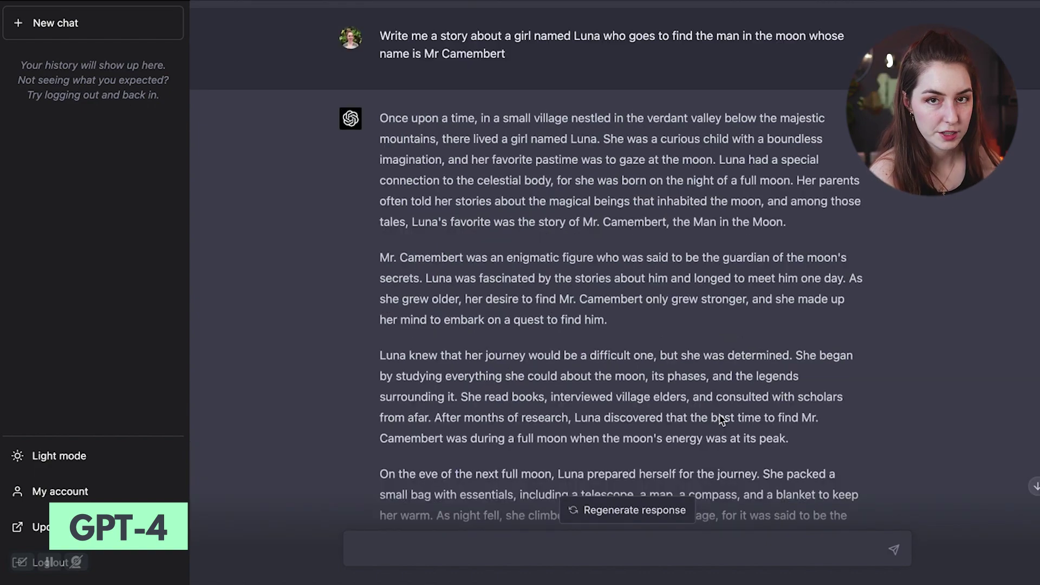
# Examine GPT-4's version of the Luna and Mr. Camembert story, including how it ends.
pyautogui.scroll(-15, 575, 352)
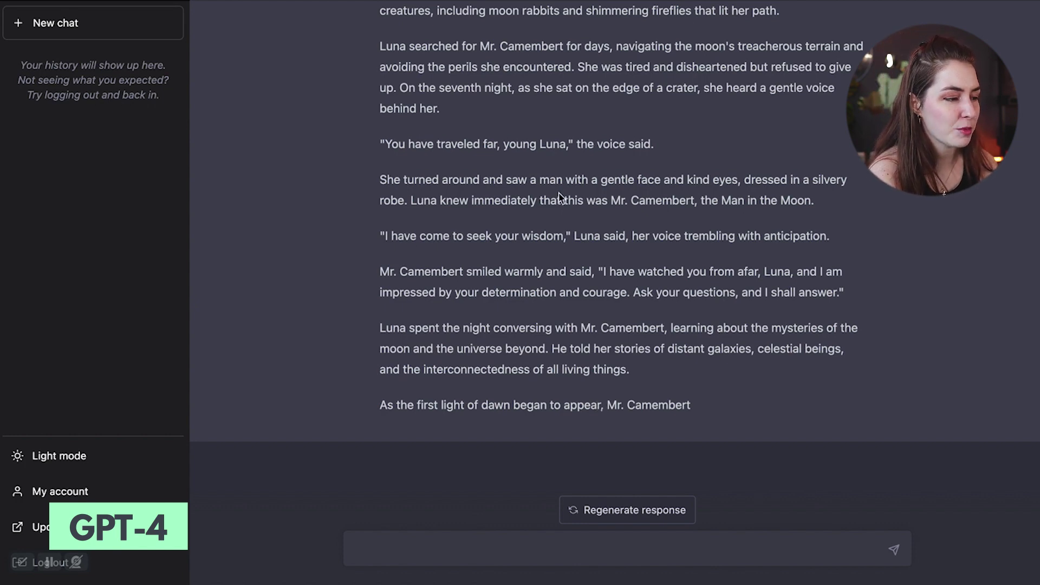
pyautogui.scroll(3, 549, 213)
pyautogui.scroll(5, 549, 212)
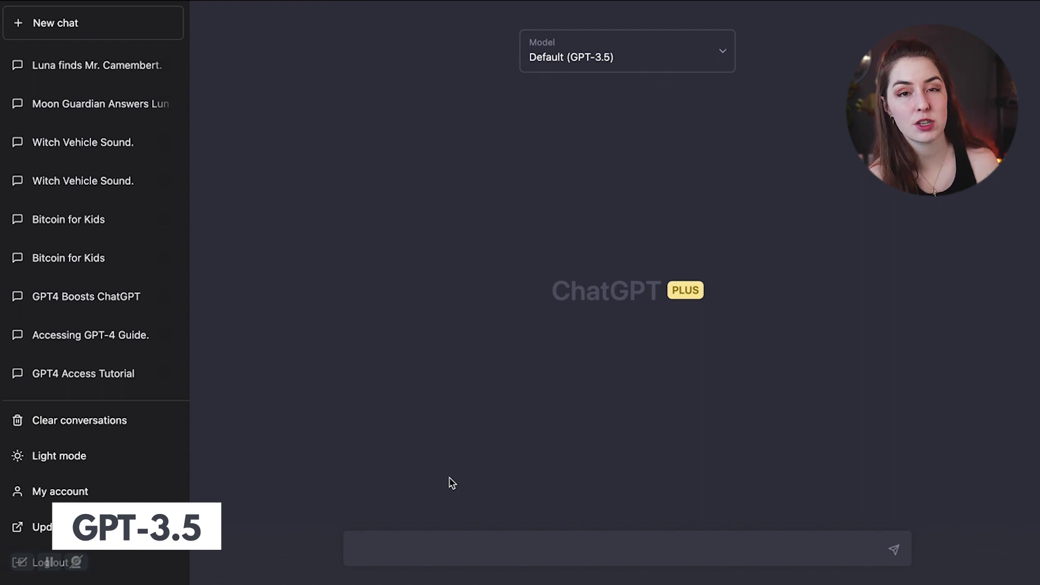
# Paste the publishing editor prompt with the Luna draft, remove the extra trailing lines, and send it to Default (GPT-3.5).
pyautogui.click(411, 548)
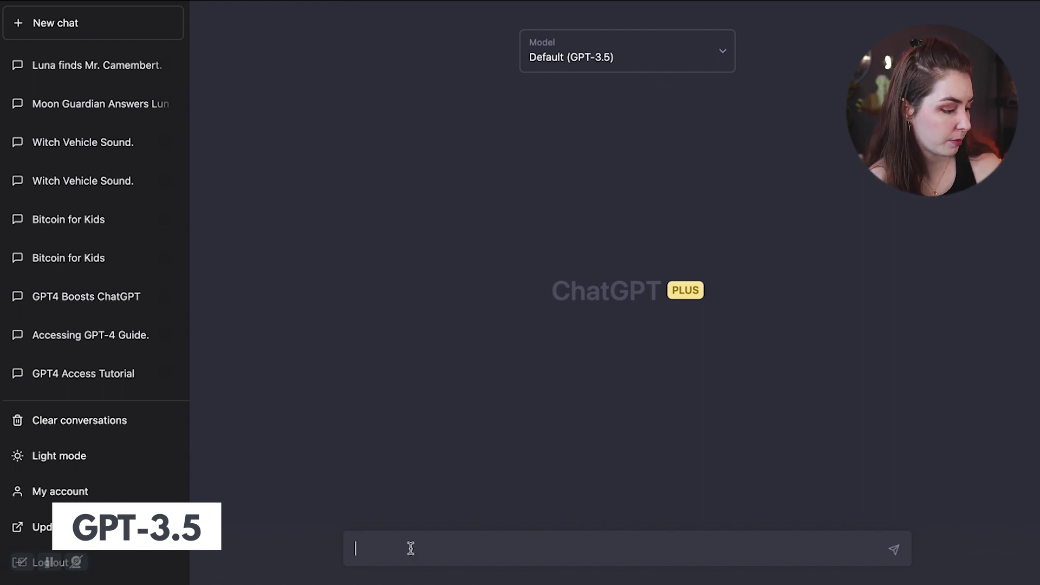
pyautogui.press('super+v')
pyautogui.scroll(10, 412, 488)
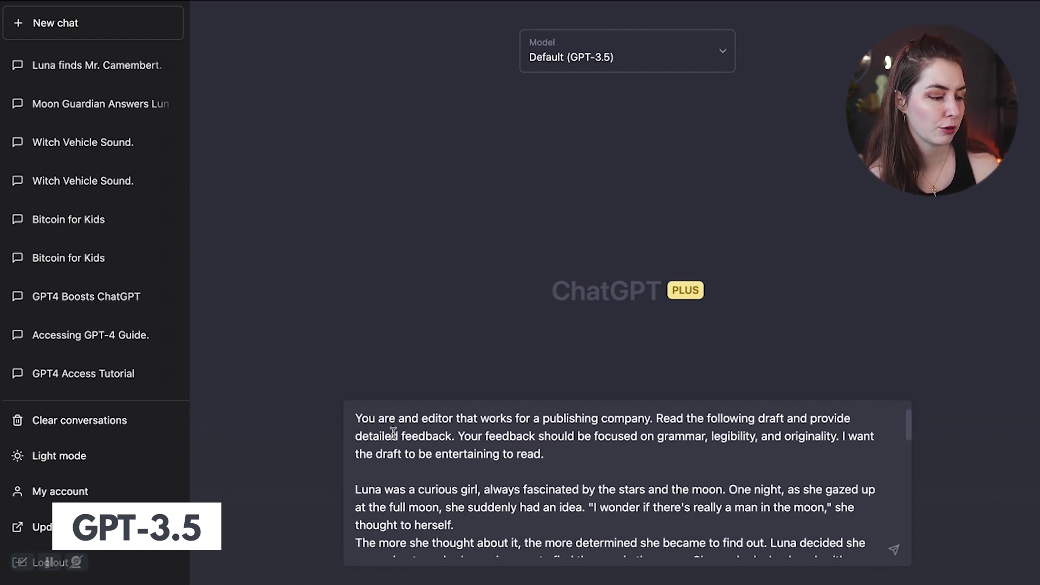
pyautogui.scroll(-15, 577, 427)
pyautogui.press('BackSpace')
pyautogui.press('BackSpace')
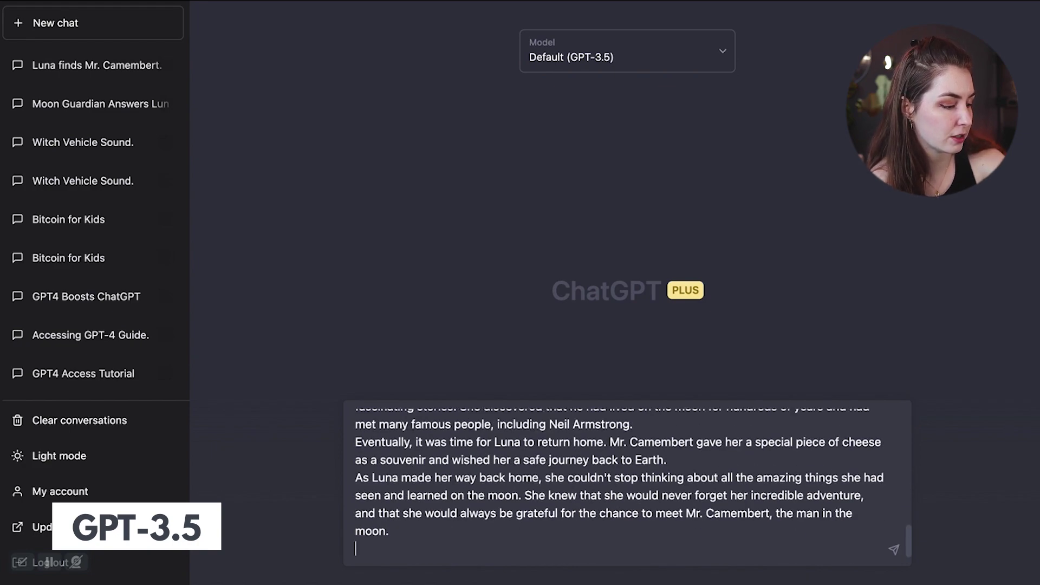
pyautogui.press('Return')
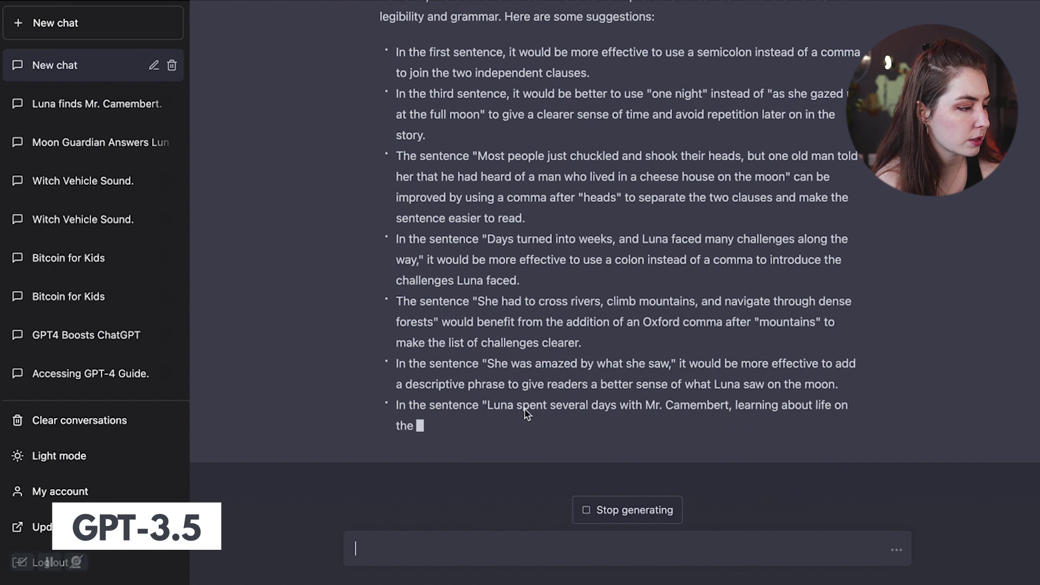
# Review GPT-3.5's feedback on the draft's grammar, legibility and originality, highlighting the quoted phrase "as she gazed up at the full moon".
pyautogui.scroll(3, 564, 321)
pyautogui.scroll(-2, 621, 218)
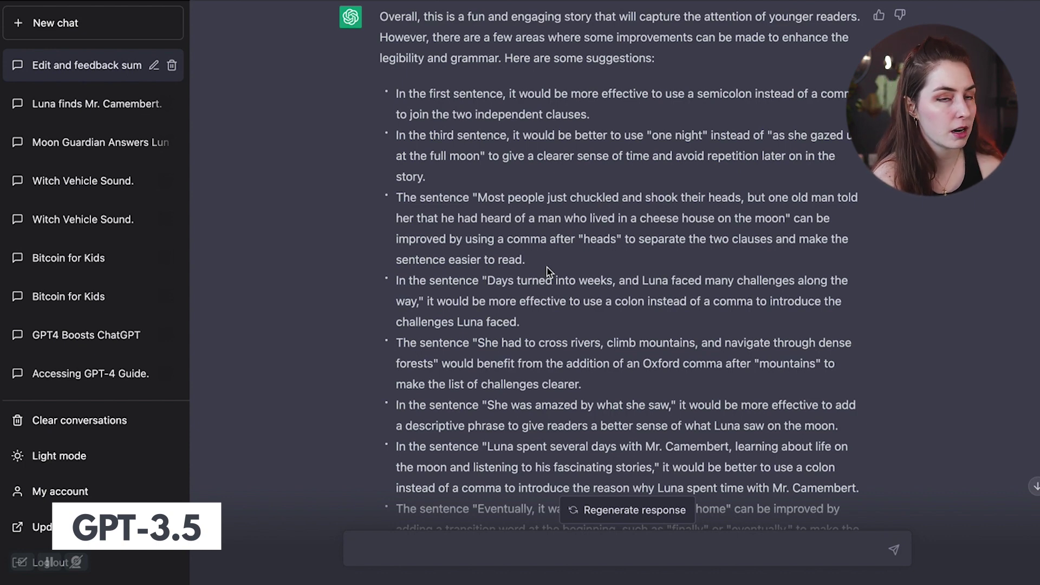
pyautogui.scroll(-1, 547, 271)
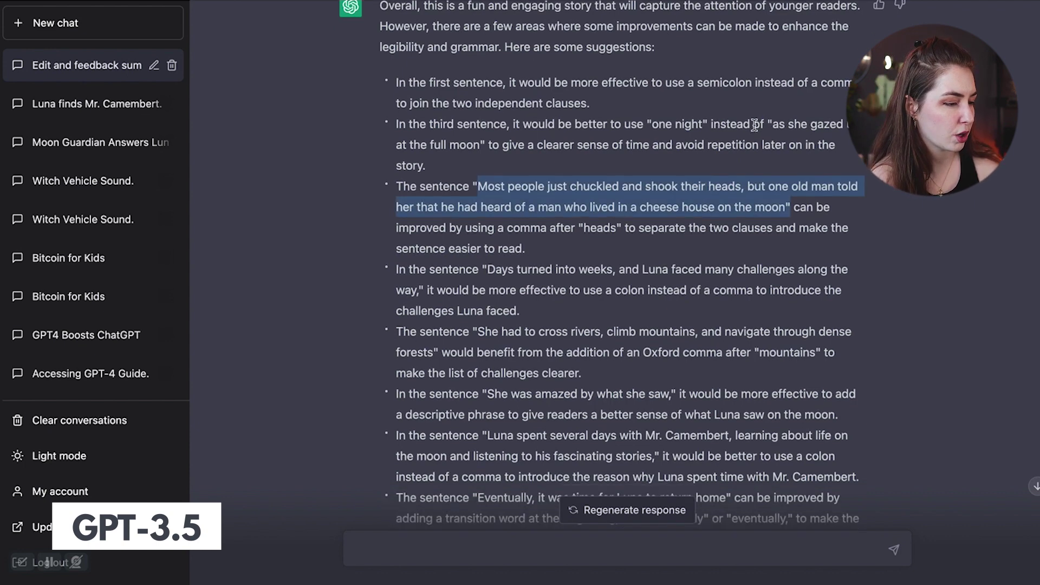
pyautogui.moveTo(785, 135); pyautogui.dragTo(484, 145)
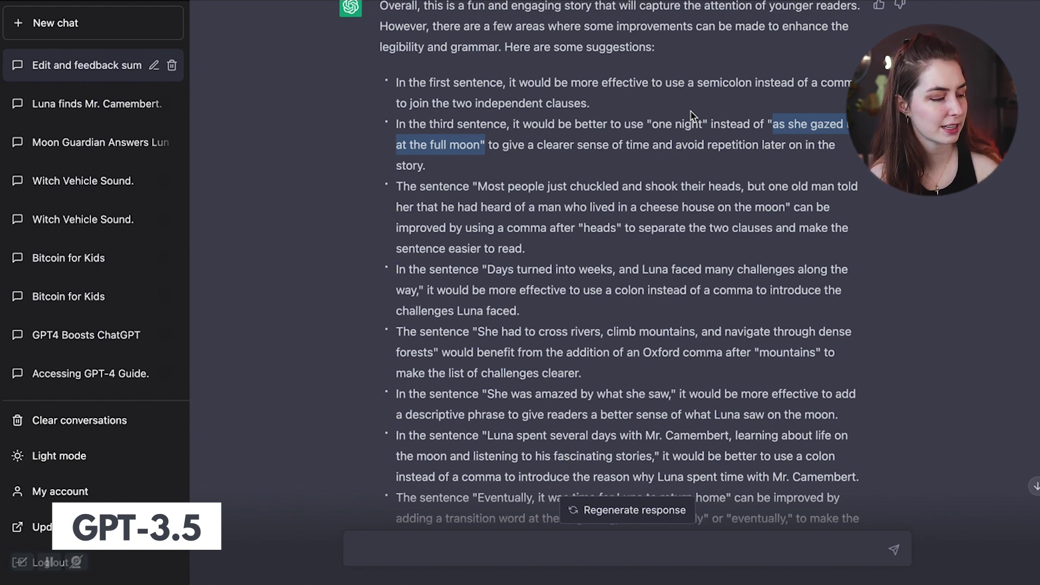
pyautogui.scroll(-5, 692, 265)
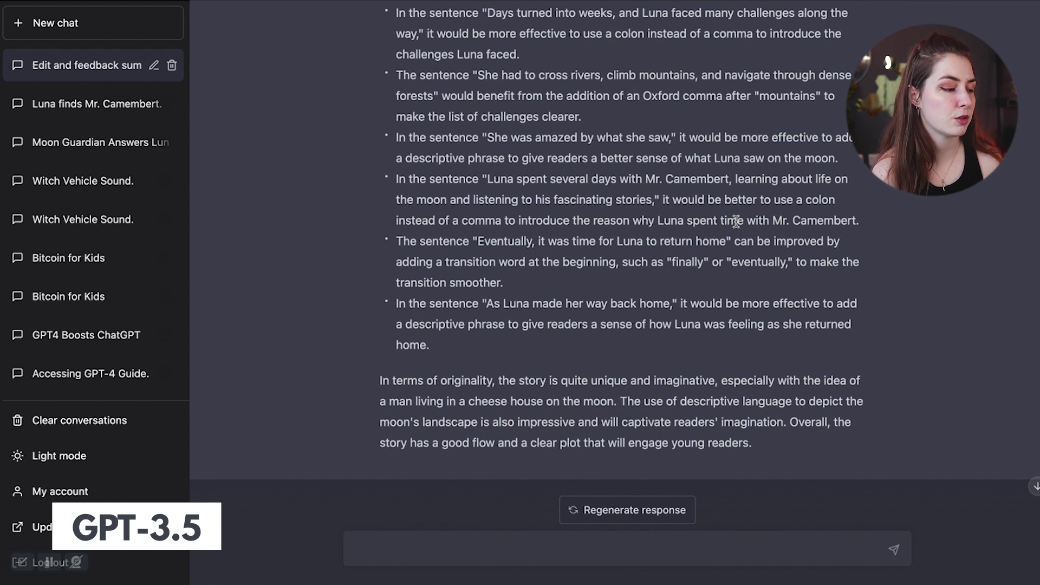
pyautogui.scroll(-1, 736, 221)
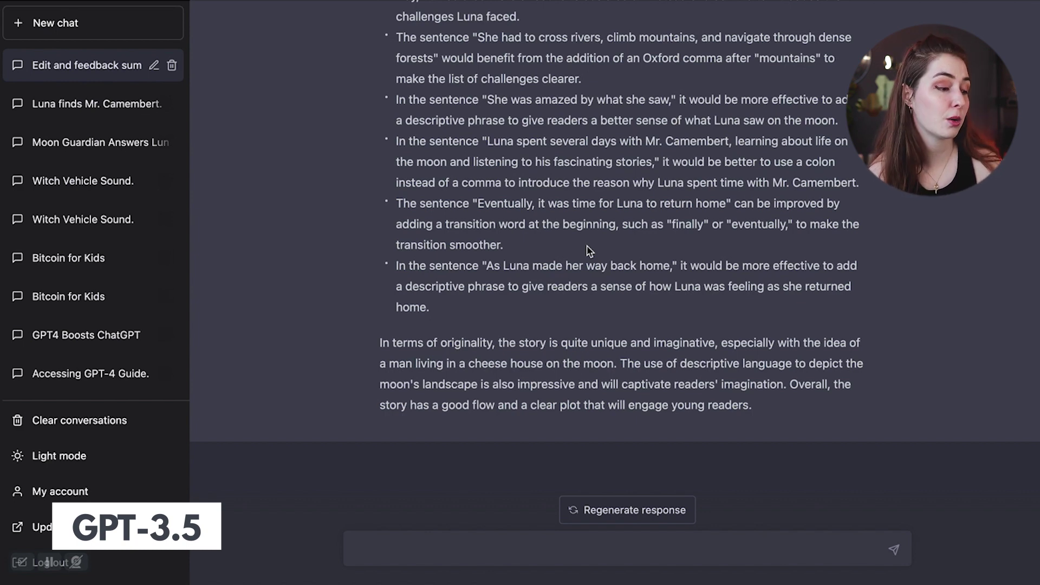
# Copy the whole editor prompt, including the Luna story draft, from the start of the conversation.
pyautogui.scroll(10, 590, 250)
pyautogui.moveTo(564, 245); pyautogui.dragTo(358, 68)
pyautogui.hotkey('ctrl', 'c')
pyautogui.scroll(10, 395, 139)
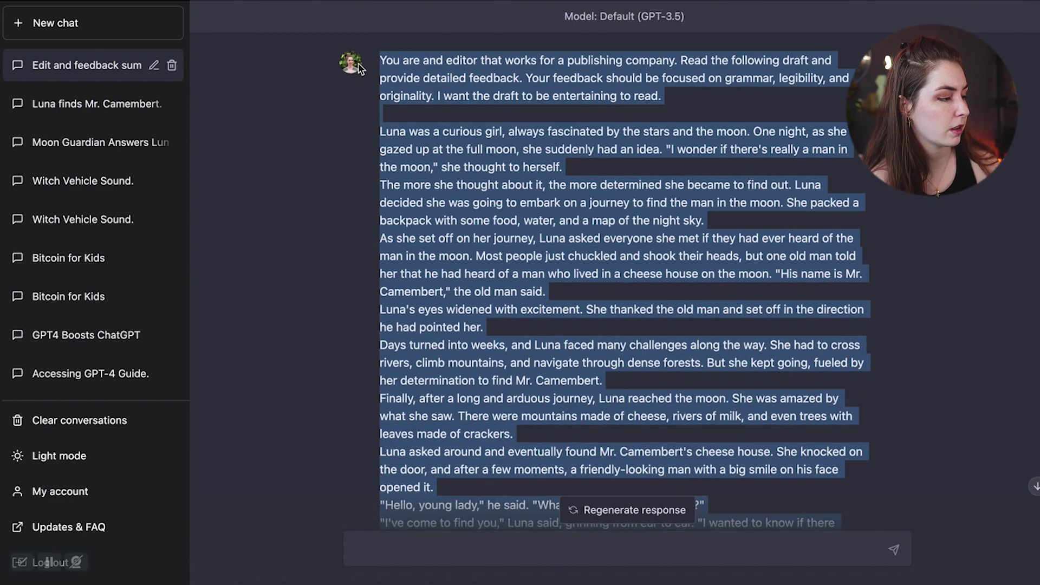
# Start a new chat with the GPT-4 model and send the copied editor prompt and story draft.
pyautogui.click(70, 23)
pyautogui.click(653, 58)
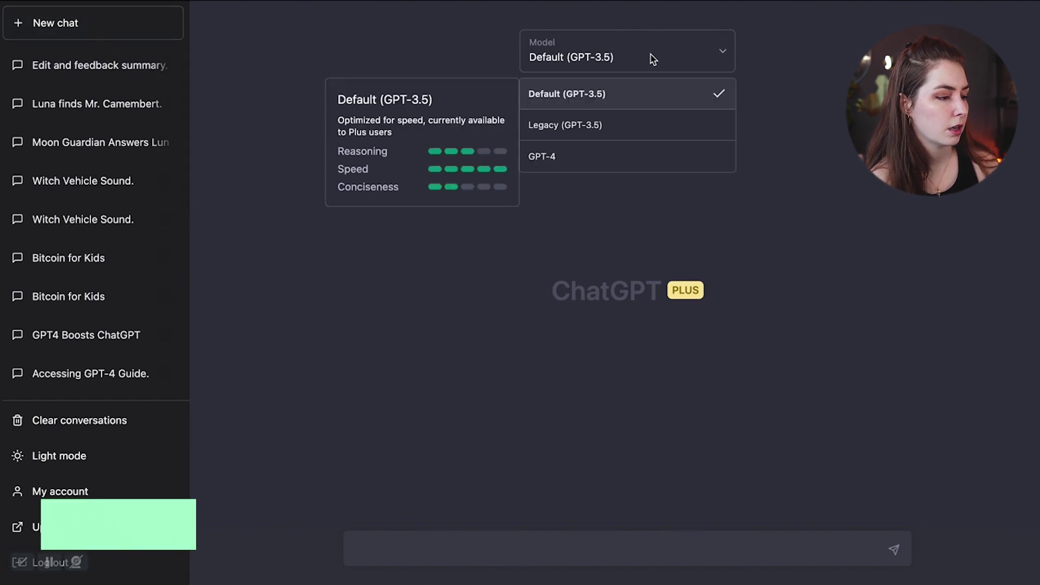
pyautogui.click(632, 158)
pyautogui.click(550, 540)
pyautogui.hotkey('ctrl', 'v')
pyautogui.press('Return')
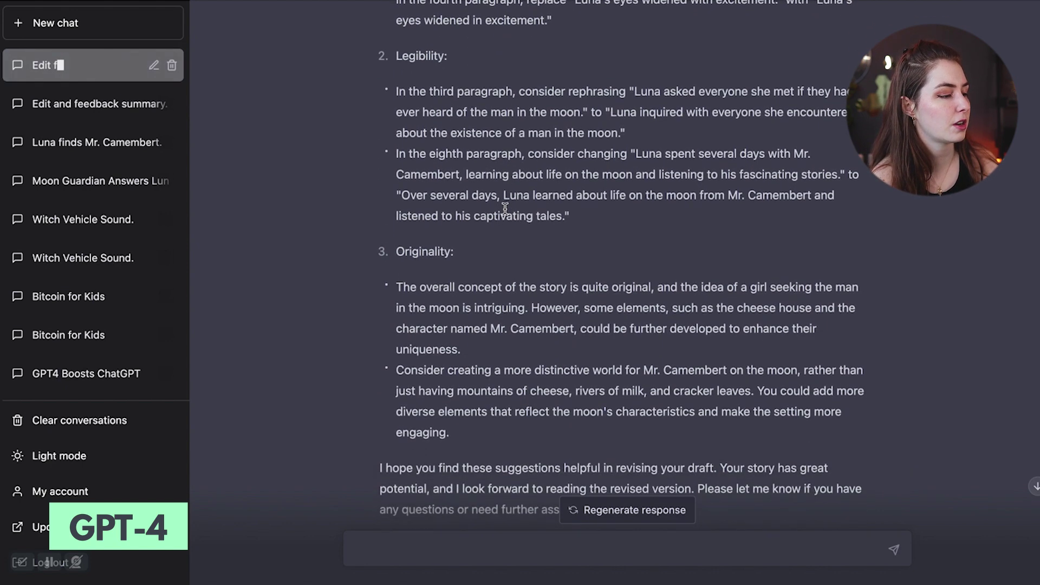
# Review GPT-4's feedback on the draft's grammar, legibility and originality.
pyautogui.scroll(-4, 504, 209)
pyautogui.scroll(5, 506, 211)
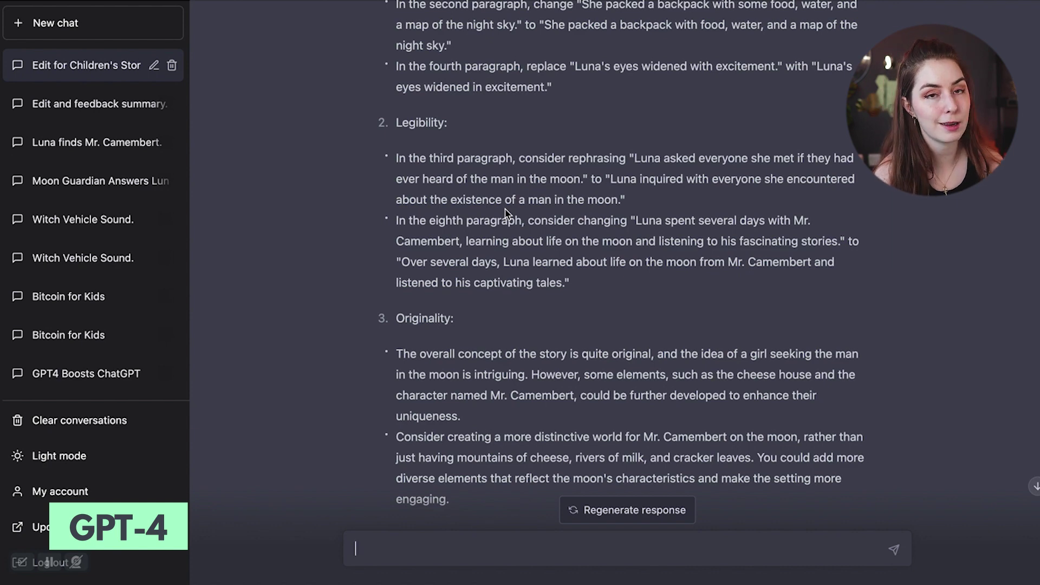
# Read the remaining originality suggestions in GPT-4's feedback on the children's story draft.
pyautogui.scroll(-5, 505, 211)
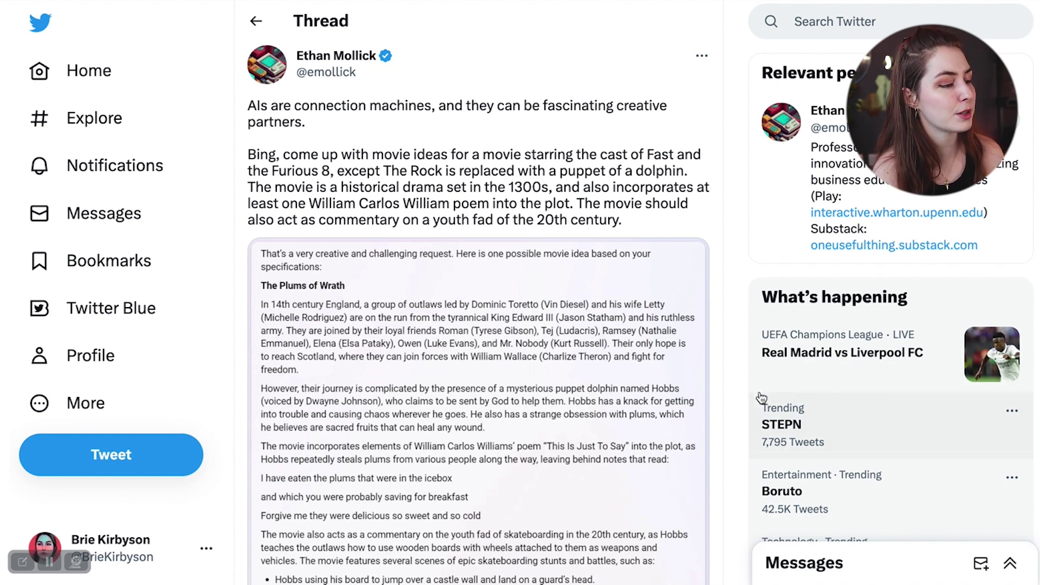
# On Twitter, read the thread about AIs as creative partners, including Bing's movie idea "The Plums of Wrath".
pyautogui.scroll(-1, 533, 201)
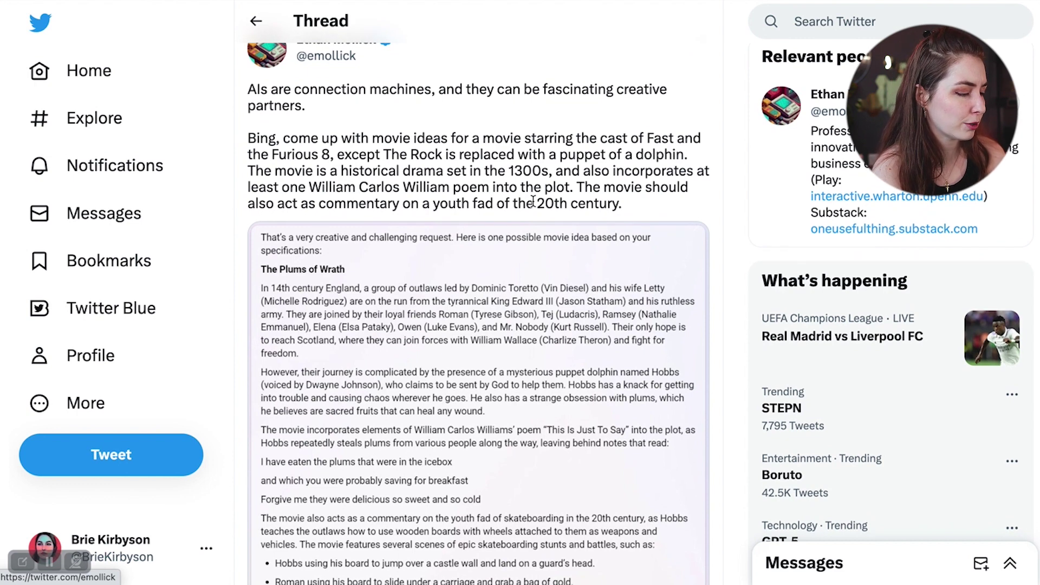
pyautogui.scroll(-2, 533, 201)
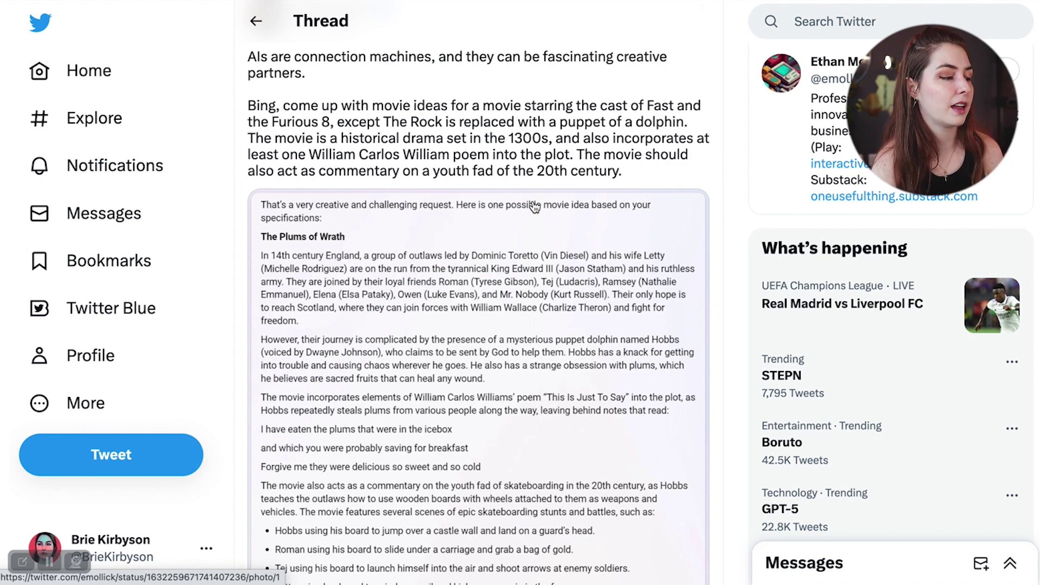
pyautogui.scroll(-2, 550, 193)
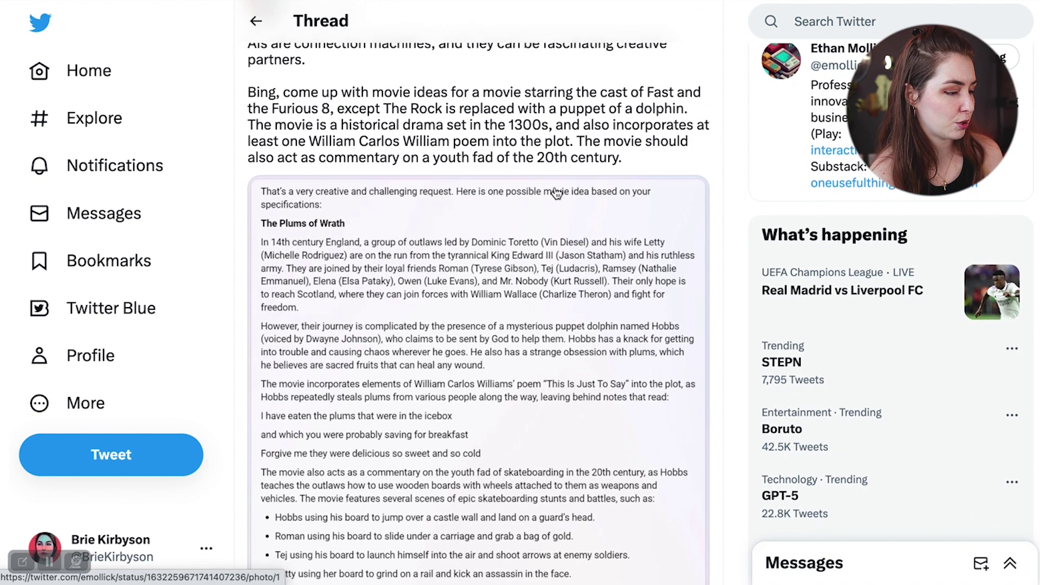
pyautogui.scroll(-2, 557, 193)
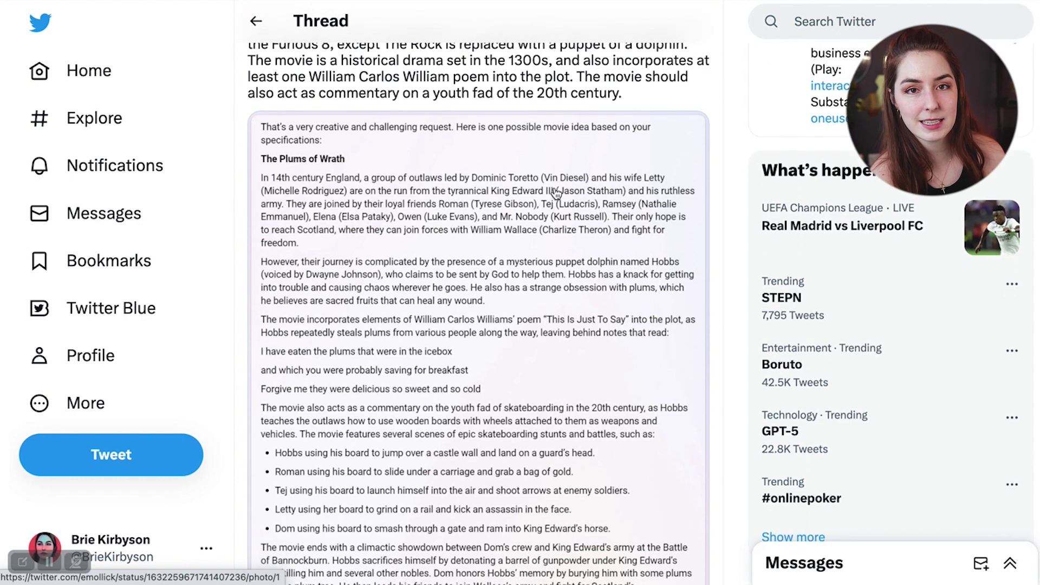
pyautogui.scroll(-1, 556, 193)
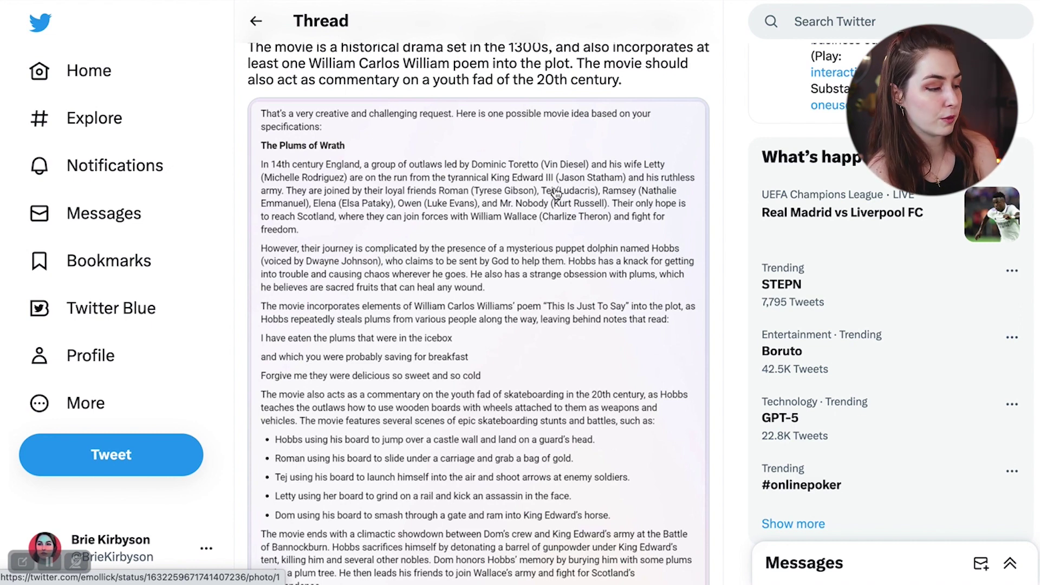
pyautogui.scroll(-2, 556, 193)
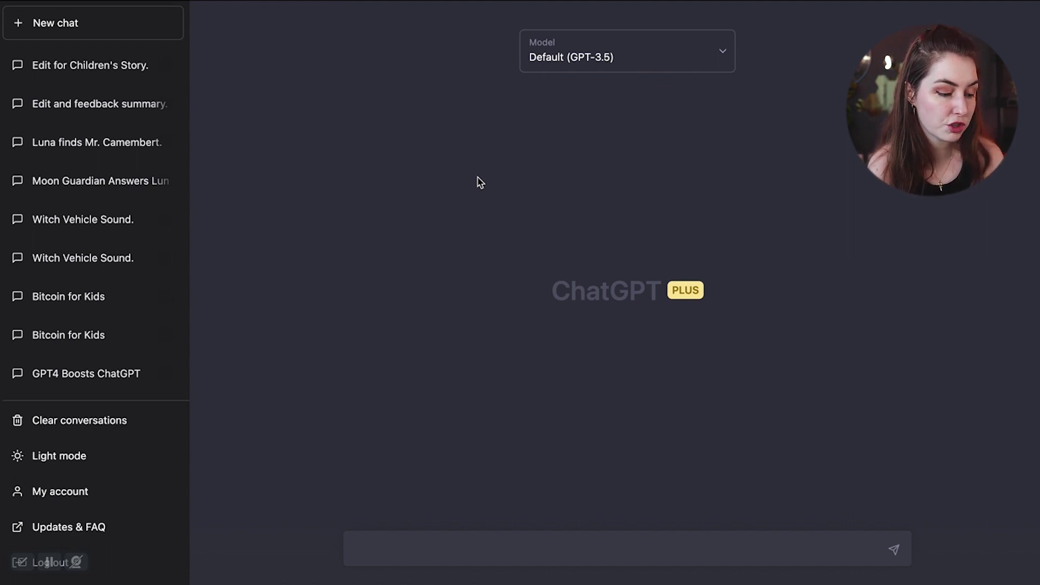
# Send "Come up with 10 product ideas that combines these two things: ChatGPT and pet care" to GPT-3.5, and again to GPT-4 in a new chat.
pyautogui.click(414, 551)
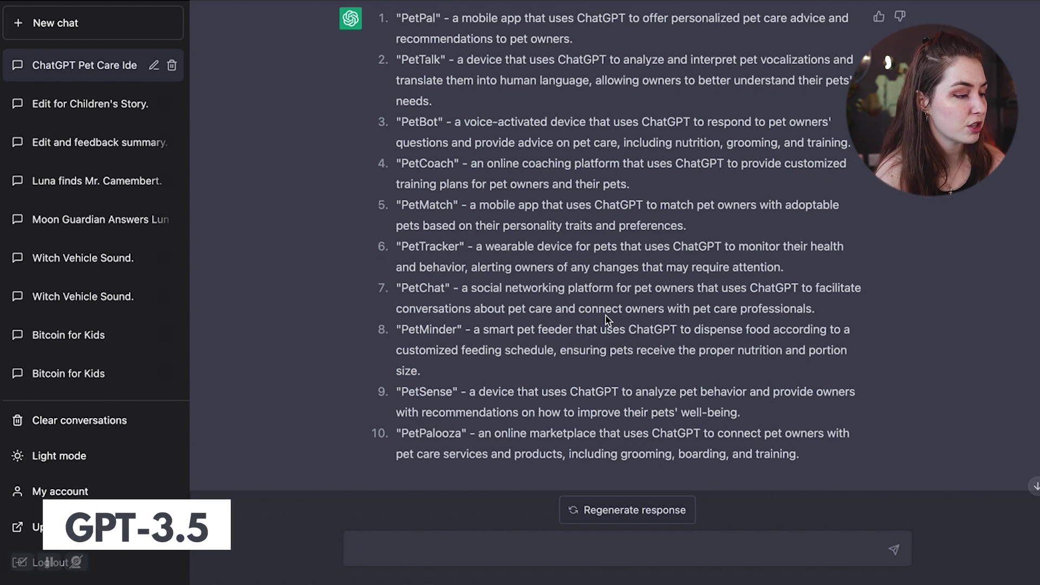
pyautogui.scroll(2, 558, 228)
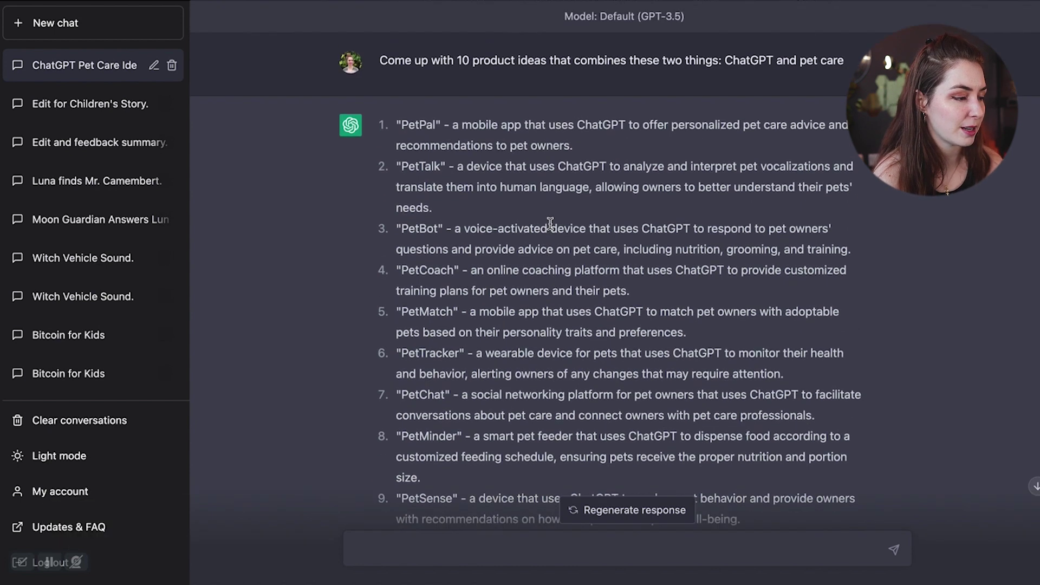
pyautogui.tripleClick(616, 60)
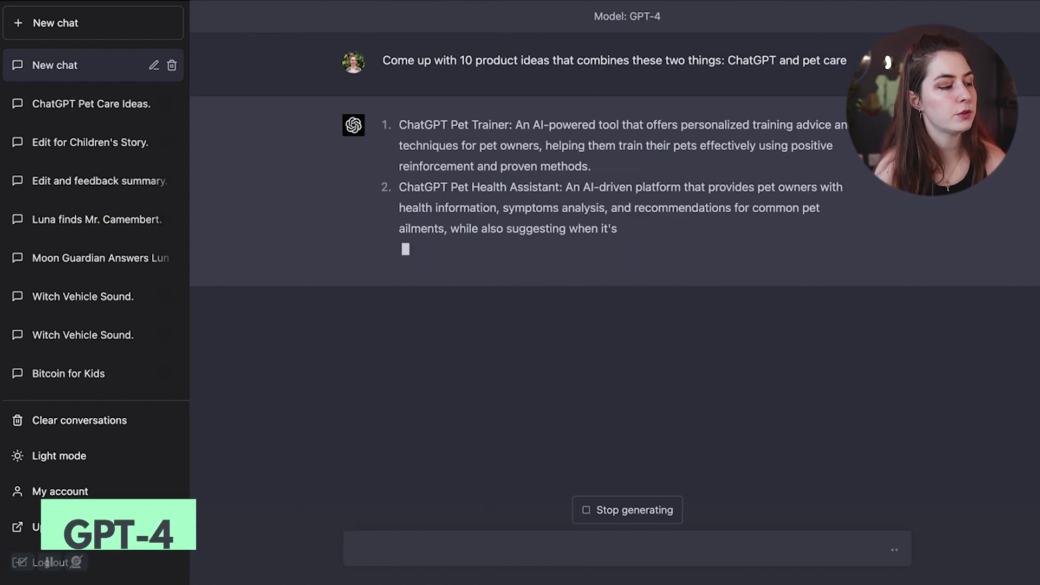